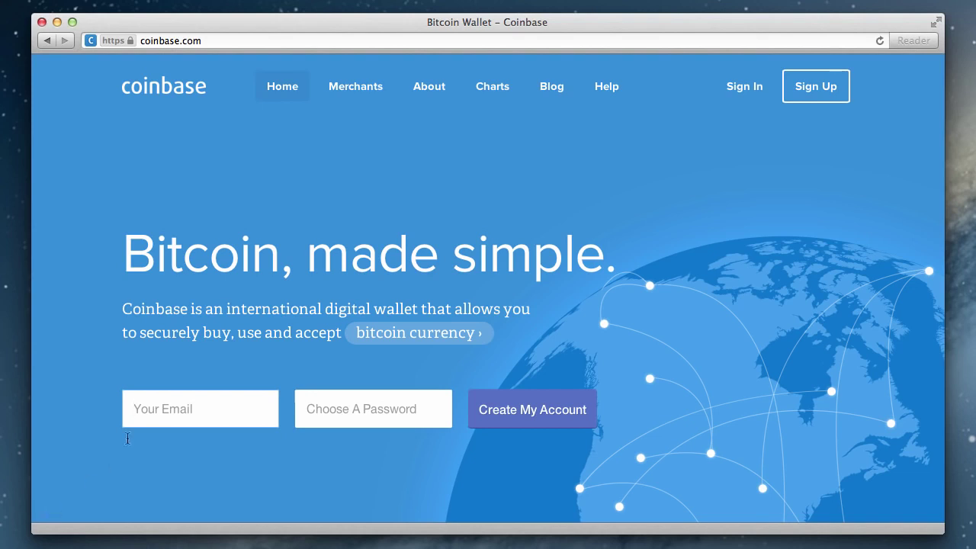
Create a Coinbase account with the pasted sign-up email and a password, then open its verification email in Gmail
{"action": "key", "text": "super+v"}
{"action": "left_click", "coordinate": [315, 411]}
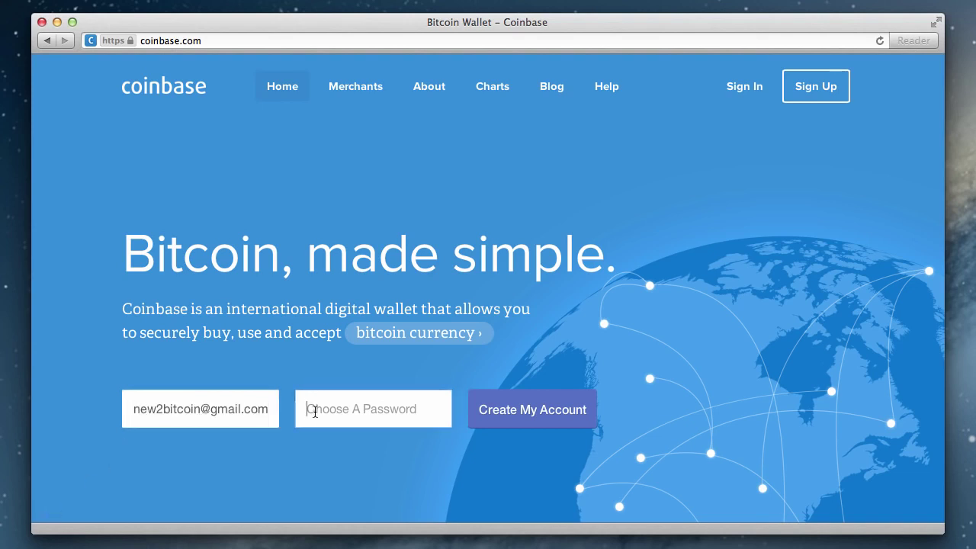
{"action": "type", "text": "*********"}
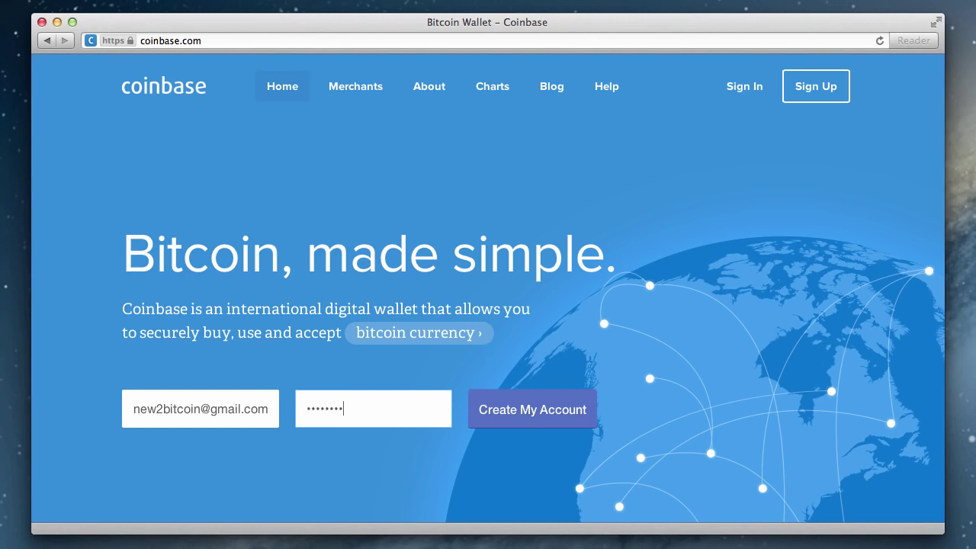
{"action": "left_click", "coordinate": [507, 418]}
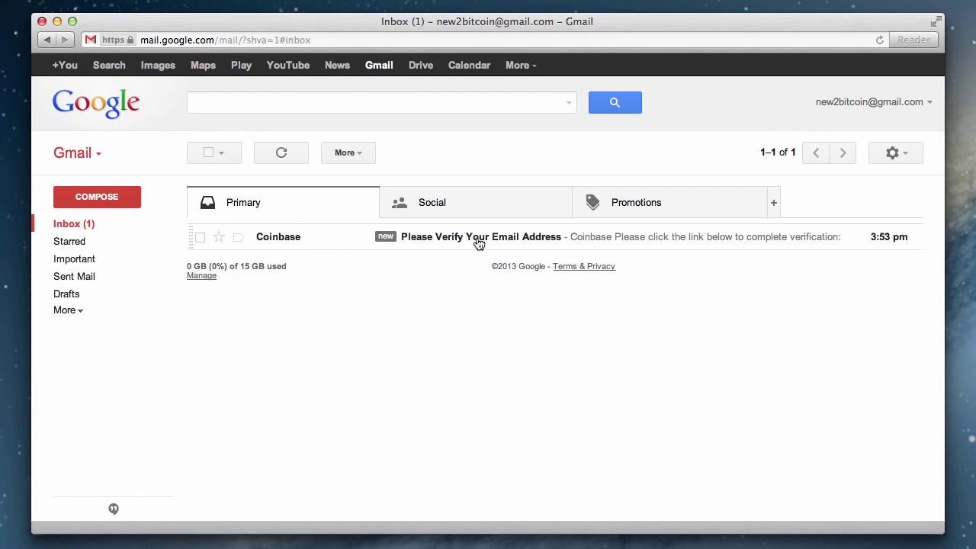
{"action": "left_click", "coordinate": [478, 238]}
{"action": "scroll", "coordinate": [481, 340], "scroll_direction": "down", "scroll_amount": 3}
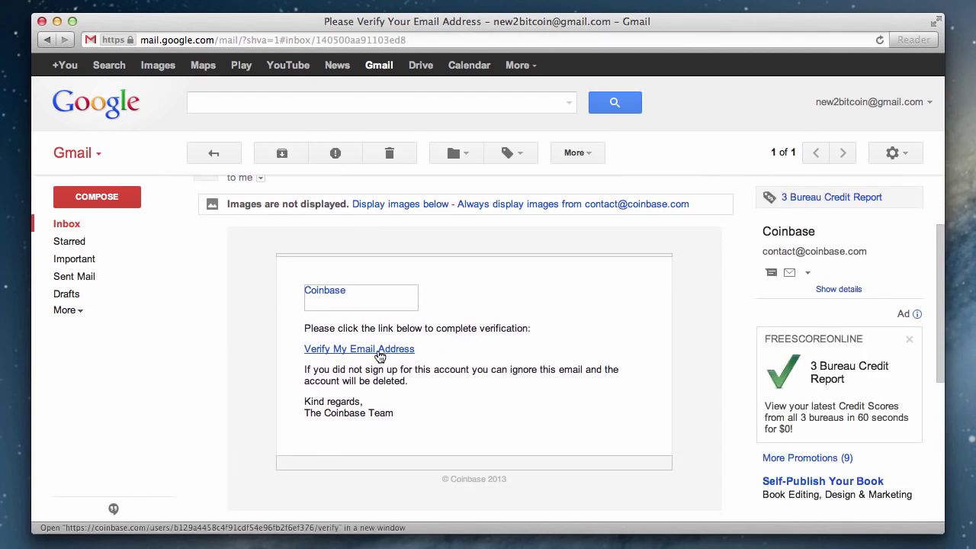
Follow the email's verification link and accept the Coinbase user agreement
{"action": "left_click", "coordinate": [380, 353]}
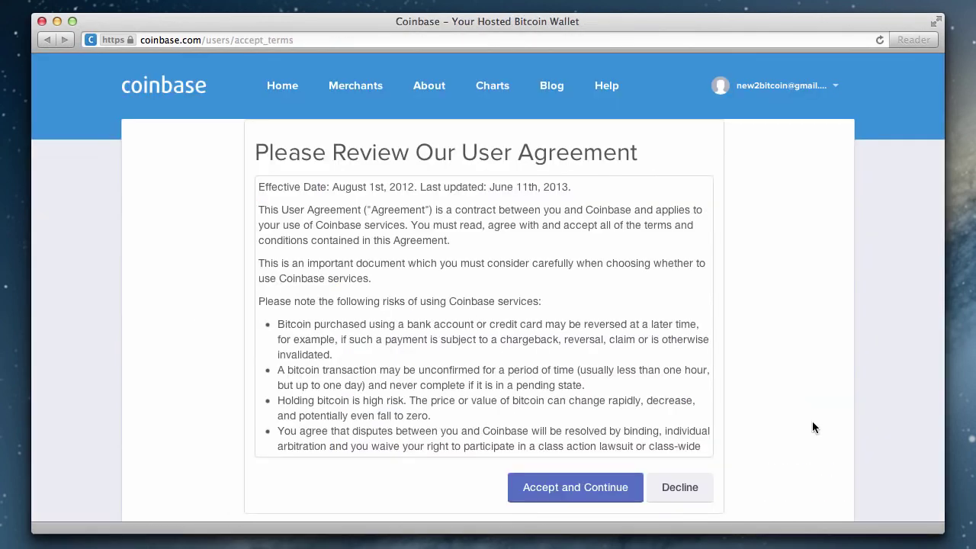
{"action": "left_click", "coordinate": [587, 494]}
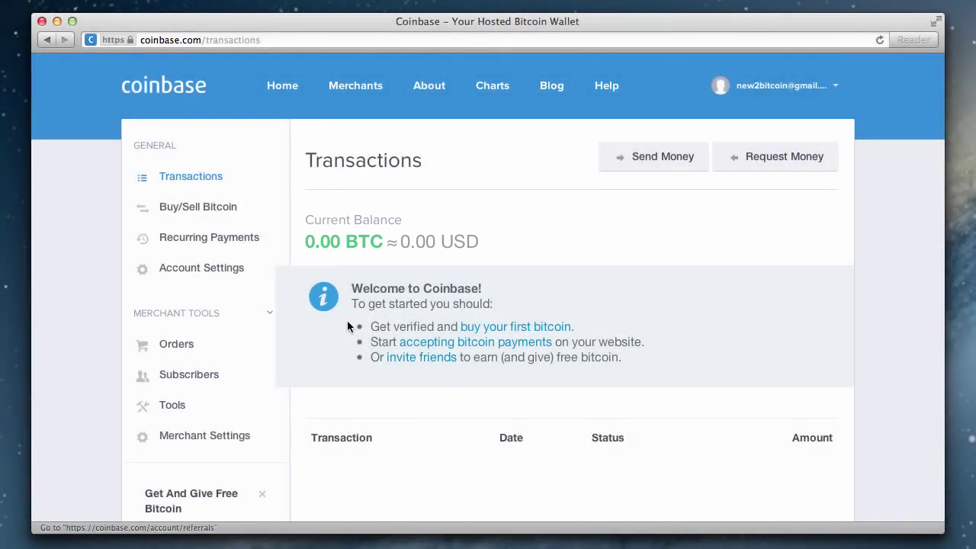
From Buy/Sell Bitcoin, go to the phone number verification section of account settings
{"action": "left_click", "coordinate": [189, 211]}
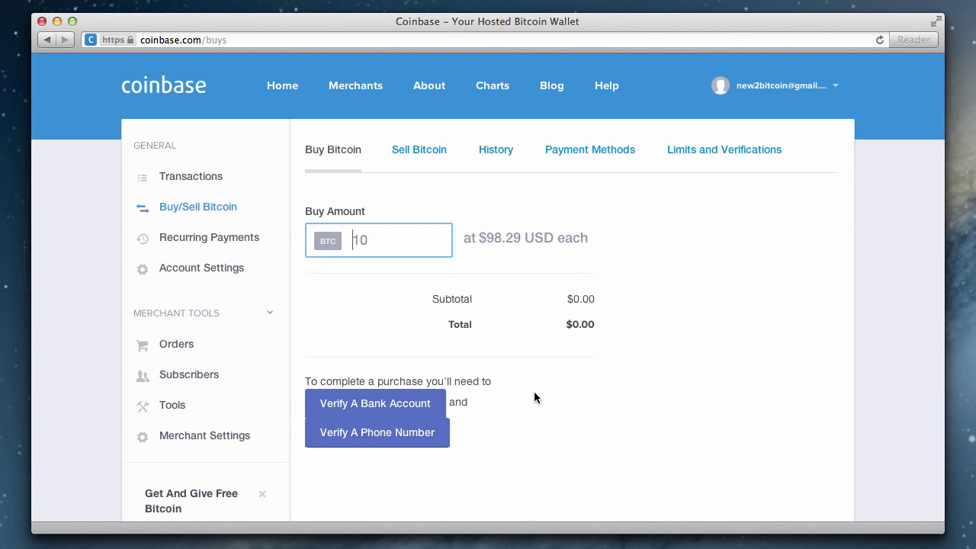
{"action": "left_click", "coordinate": [424, 440]}
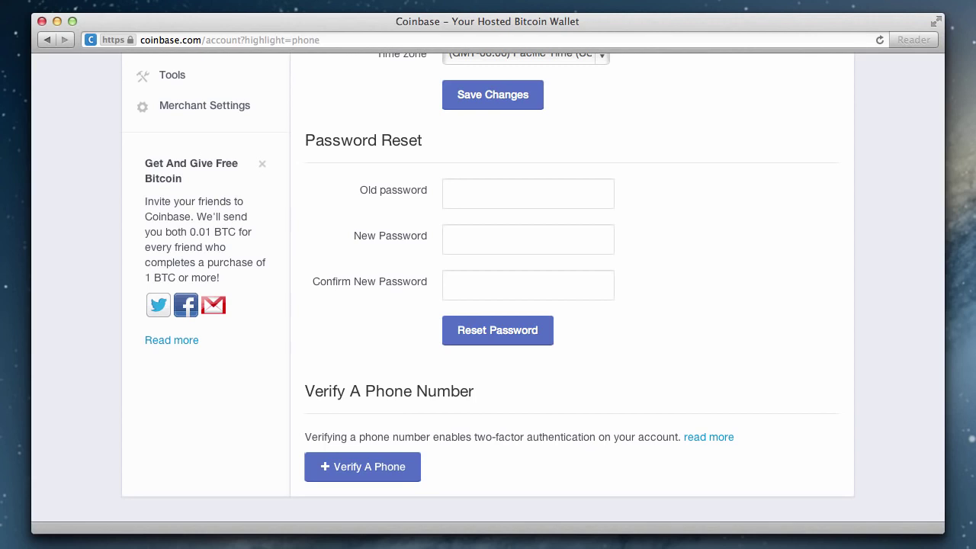
Verify the account's phone number by entering it and submitting the code texted by SMS
{"action": "left_click", "coordinate": [375, 473]}
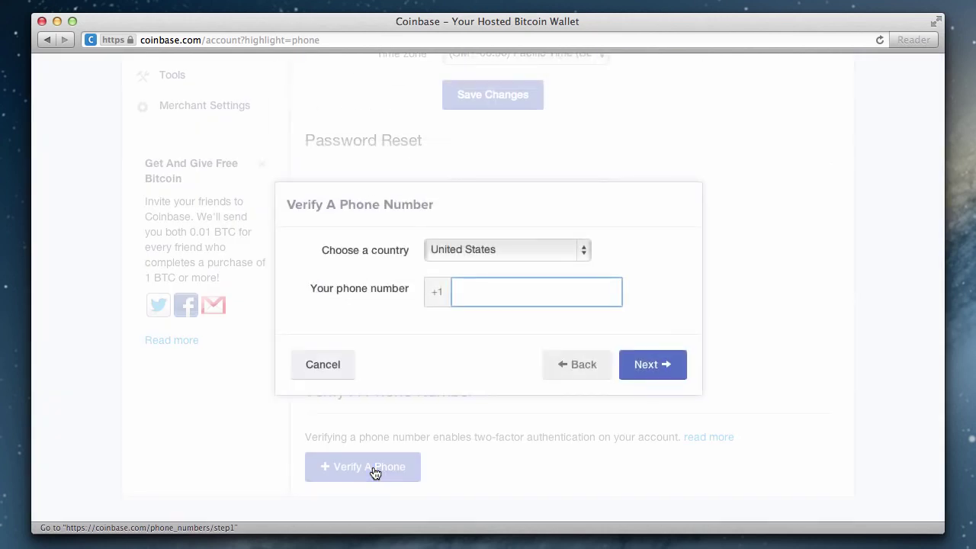
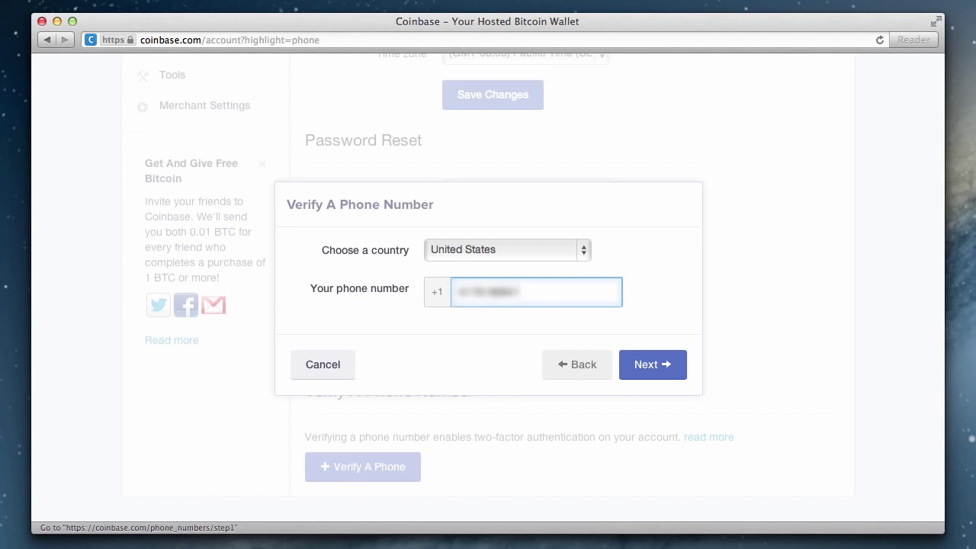
{"action": "left_click", "coordinate": [640, 368]}
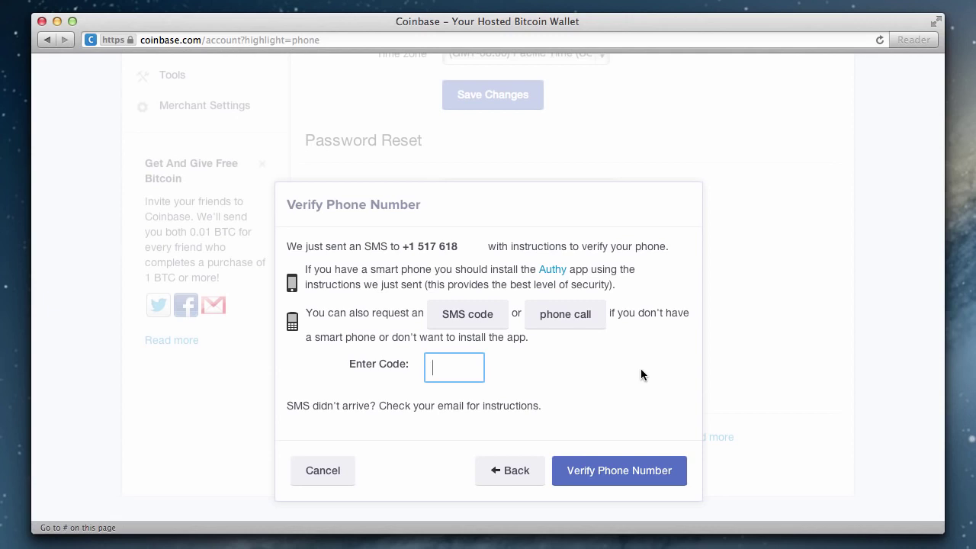
{"action": "left_click", "coordinate": [476, 319]}
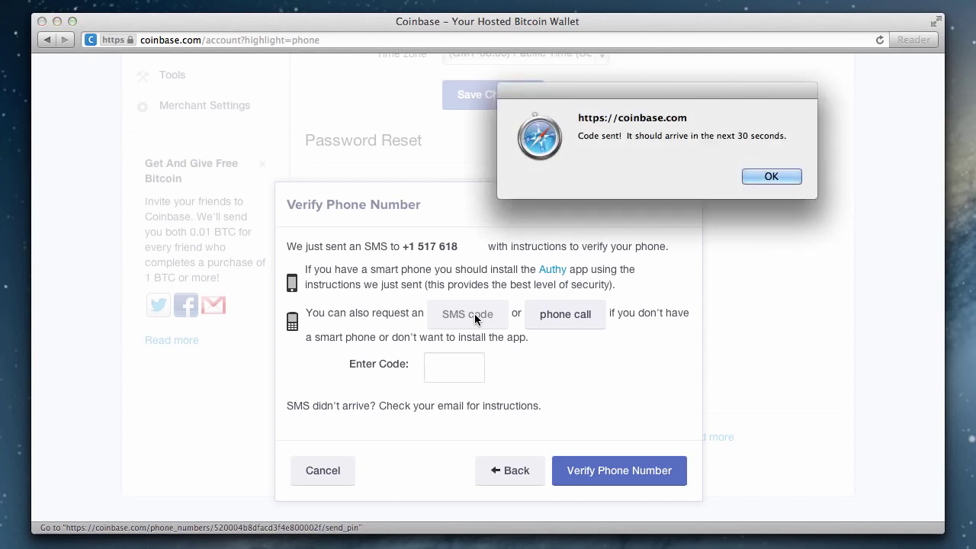
{"action": "left_click", "coordinate": [757, 179]}
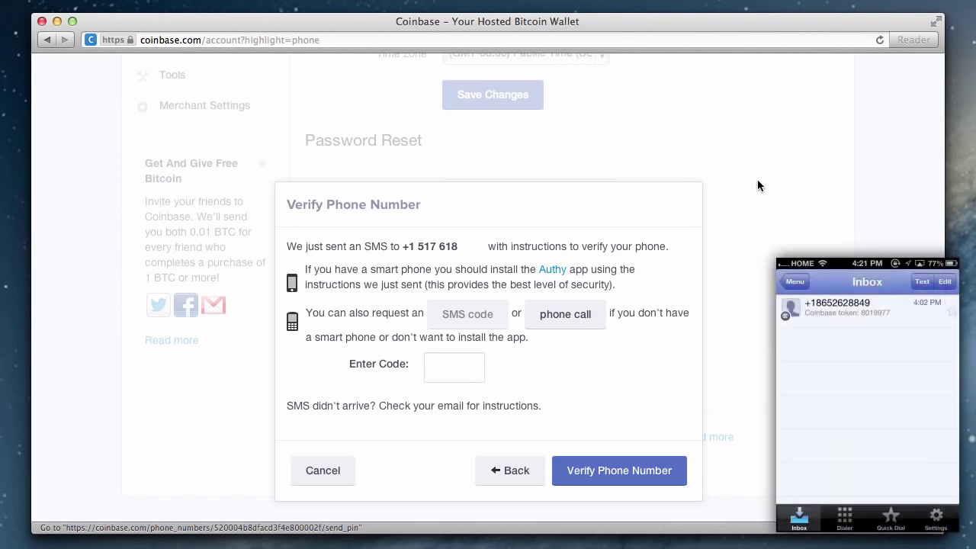
{"action": "left_click", "coordinate": [457, 368]}
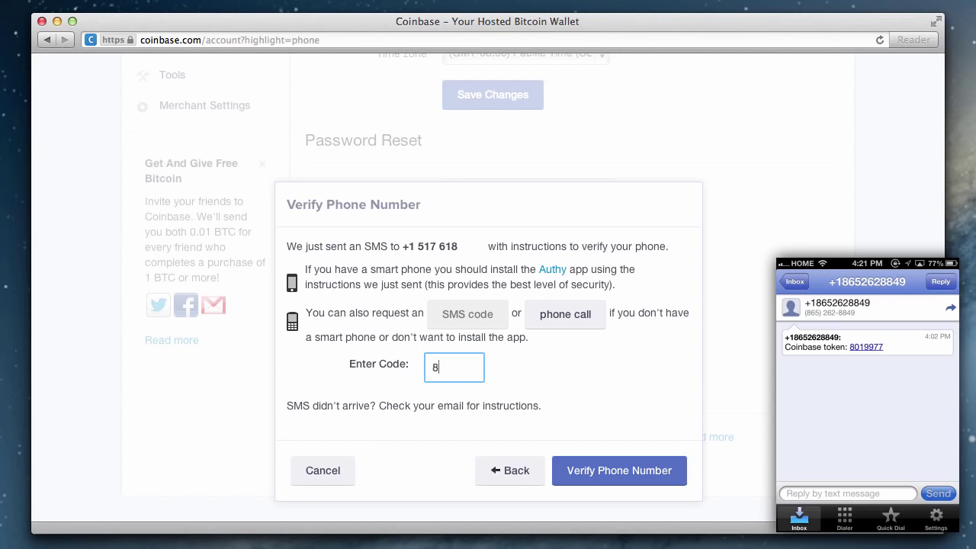
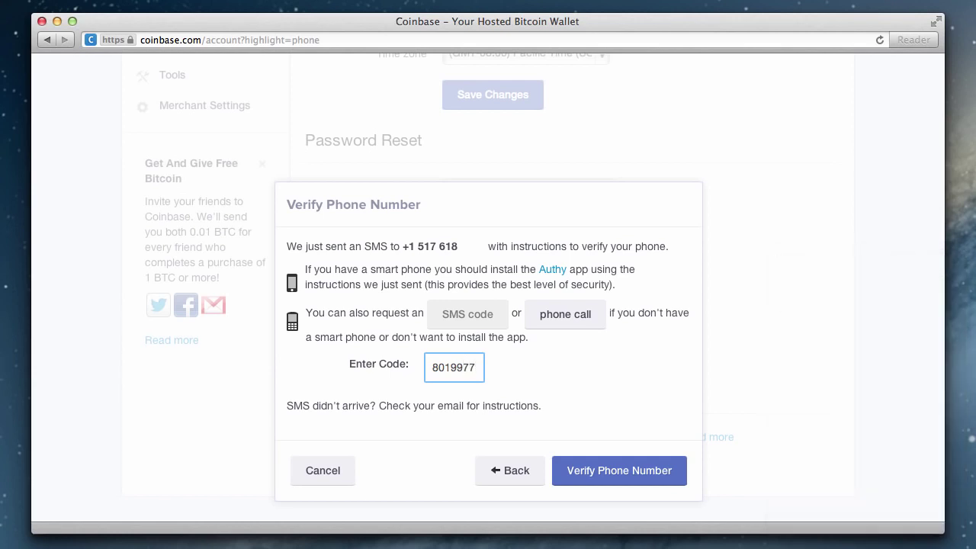
{"action": "left_click", "coordinate": [609, 479]}
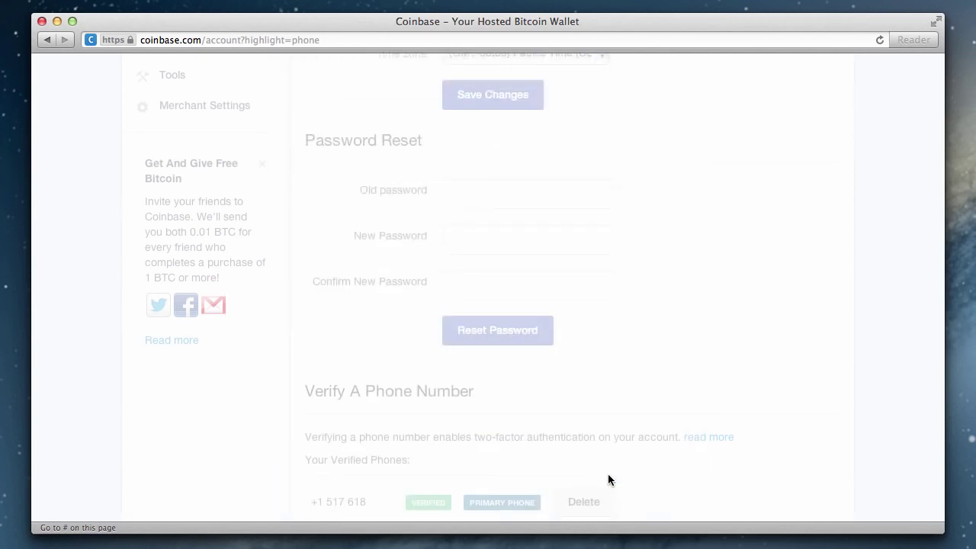
Confirm the phone is listed as verified, then return to the Buy Bitcoin page
{"action": "scroll", "coordinate": [608, 479], "scroll_direction": "down", "scroll_amount": 4}
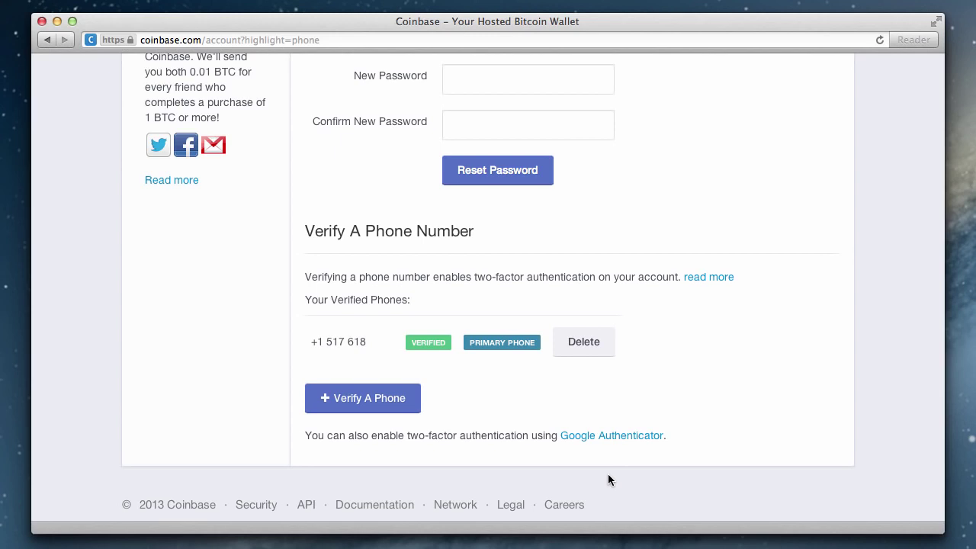
{"action": "scroll", "coordinate": [607, 479], "scroll_direction": "up", "scroll_amount": 10}
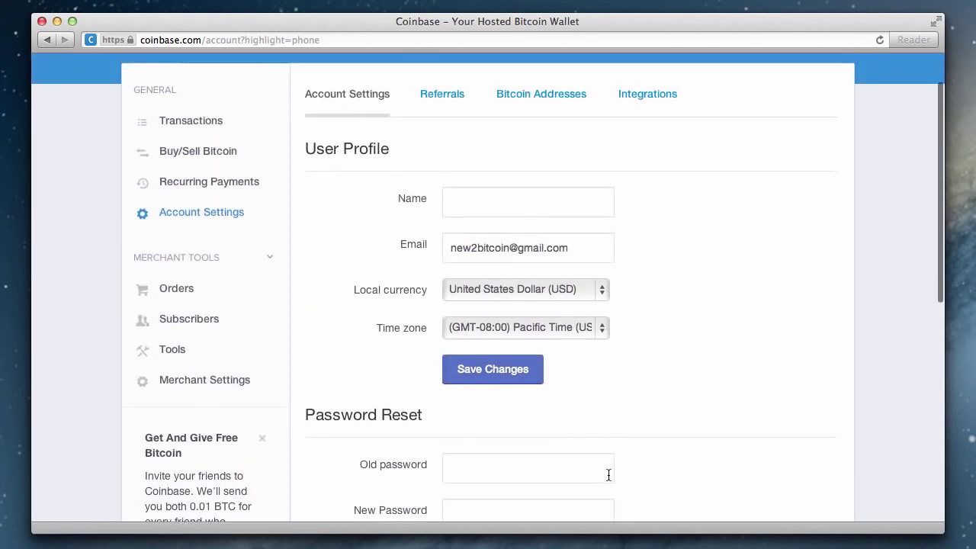
{"action": "left_click", "coordinate": [202, 173]}
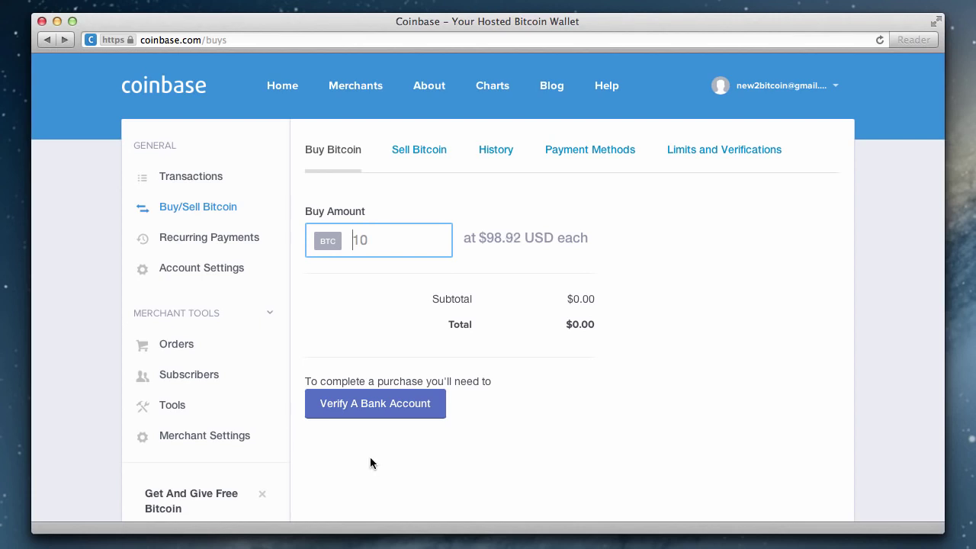
Fill the Link A Bank Account form: Checking, routing number, account number and account holder's full name
{"action": "left_click", "coordinate": [370, 412]}
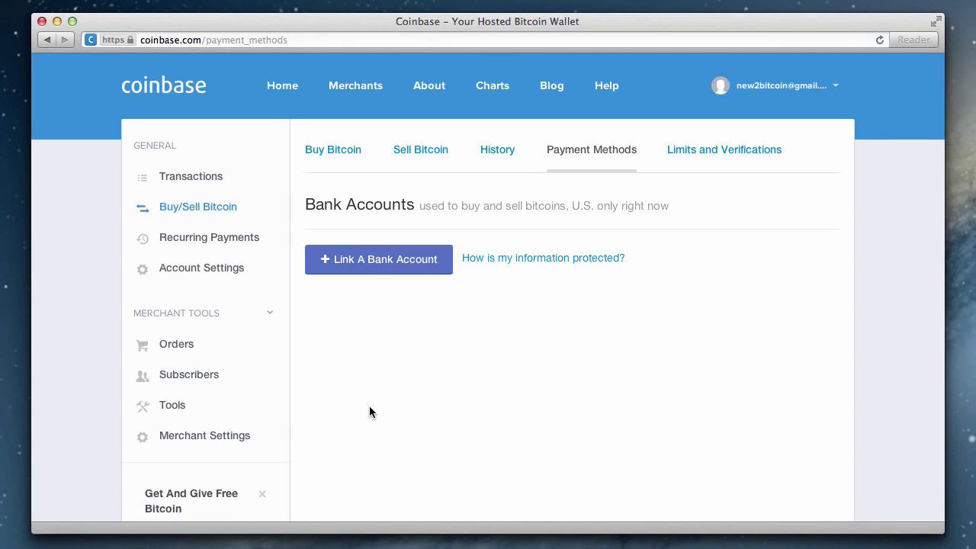
{"action": "left_click", "coordinate": [375, 261]}
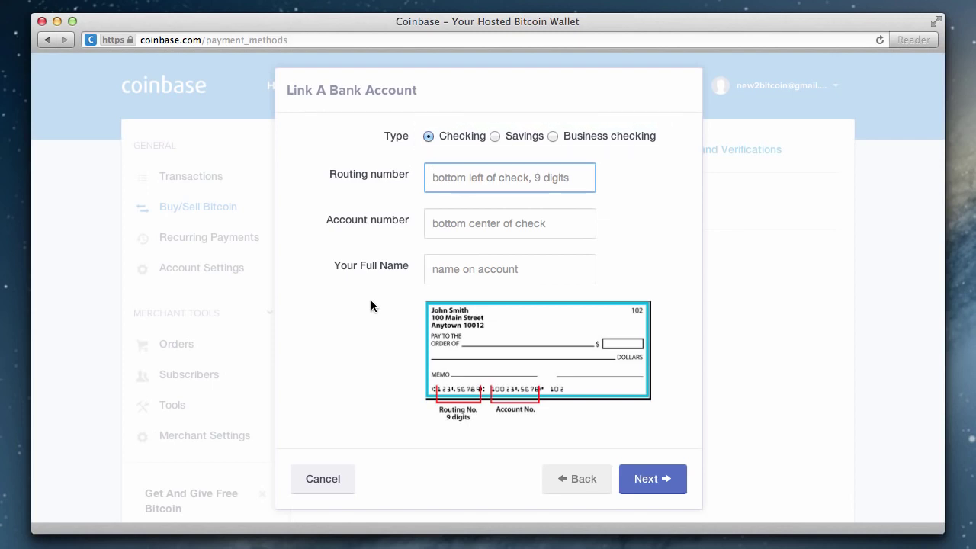
{"action": "type", "text": "123"}
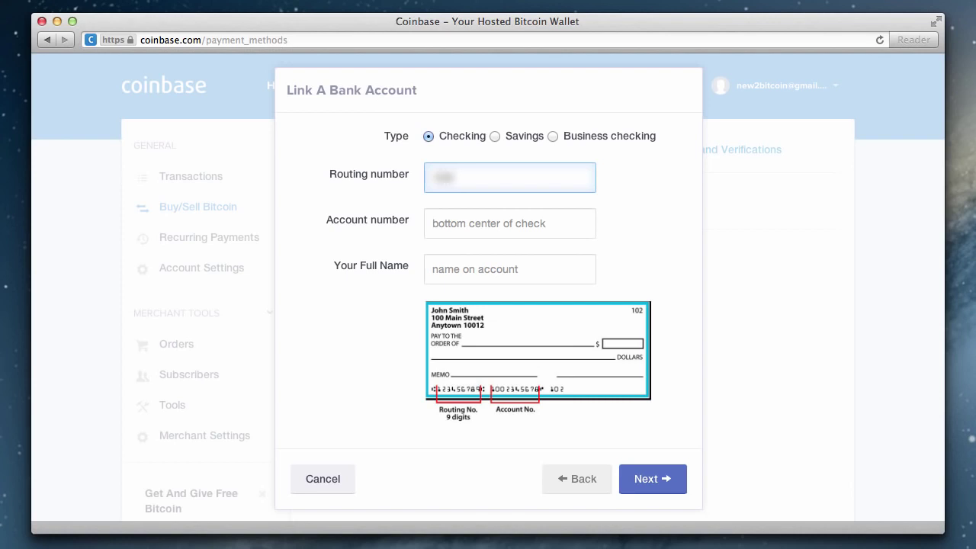
{"action": "type", "text": "456789"}
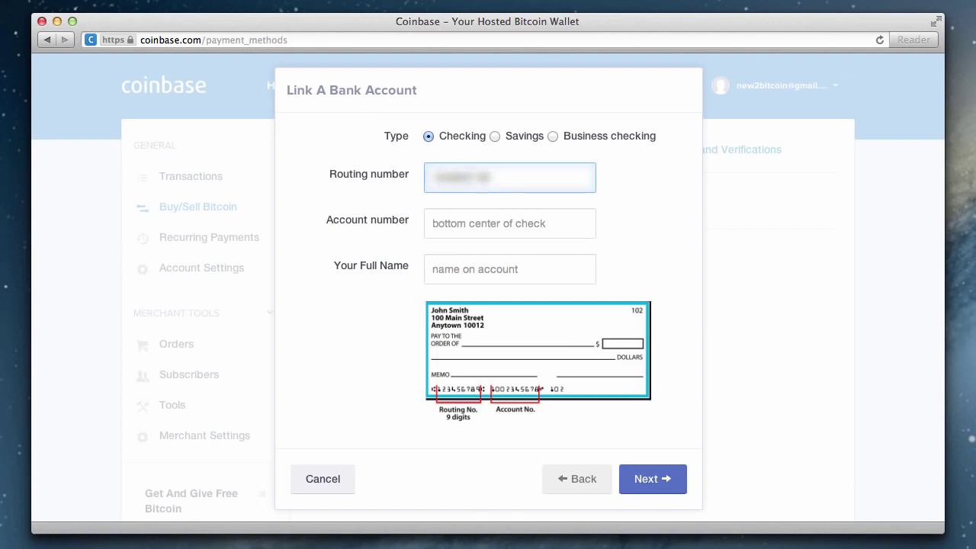
{"action": "left_click", "coordinate": [461, 237]}
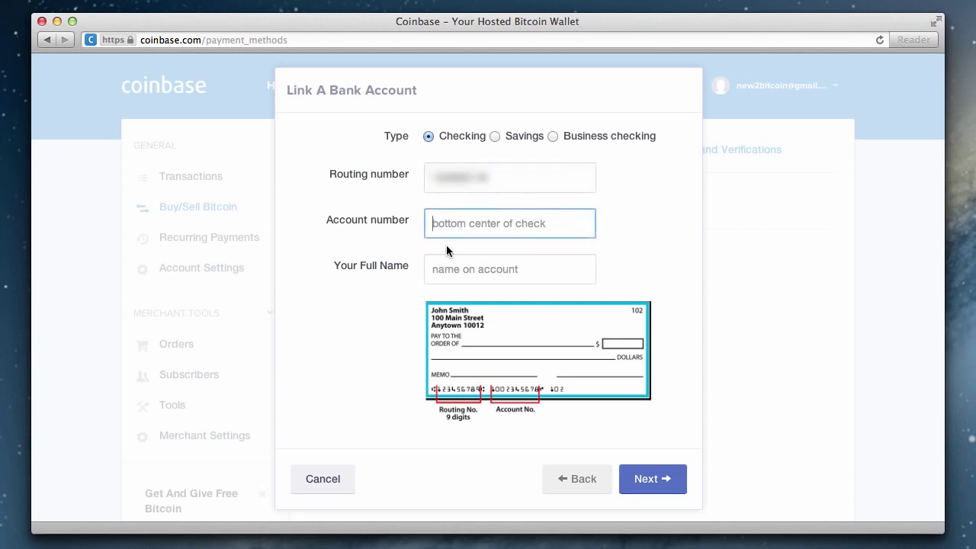
{"action": "type", "text": "12"}
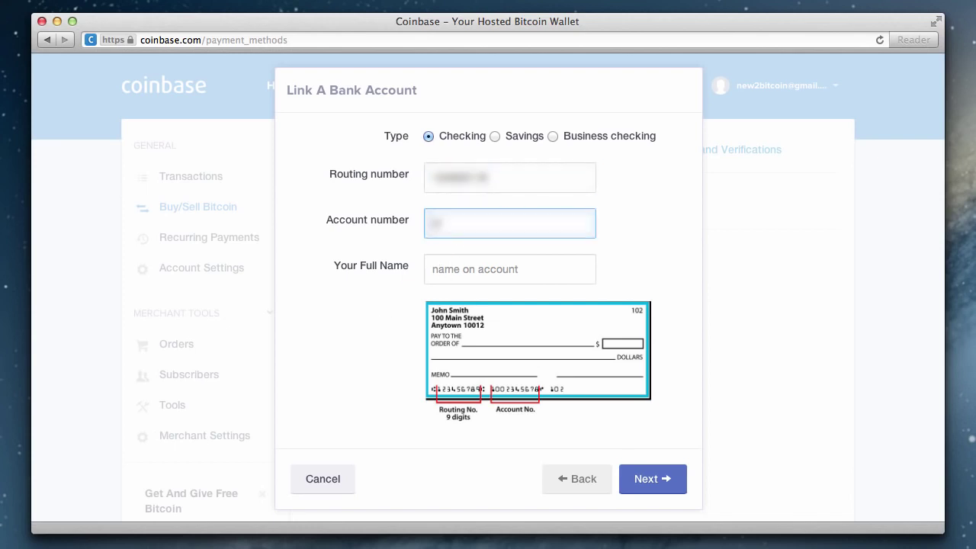
{"action": "type", "text": "345678901"}
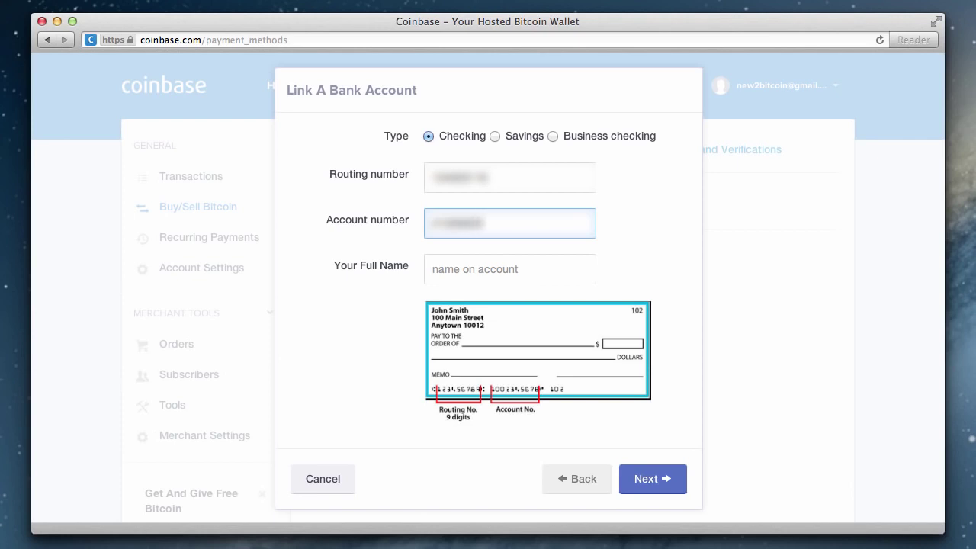
{"action": "left_click", "coordinate": [445, 271]}
{"action": "type", "text": "John Doe"}
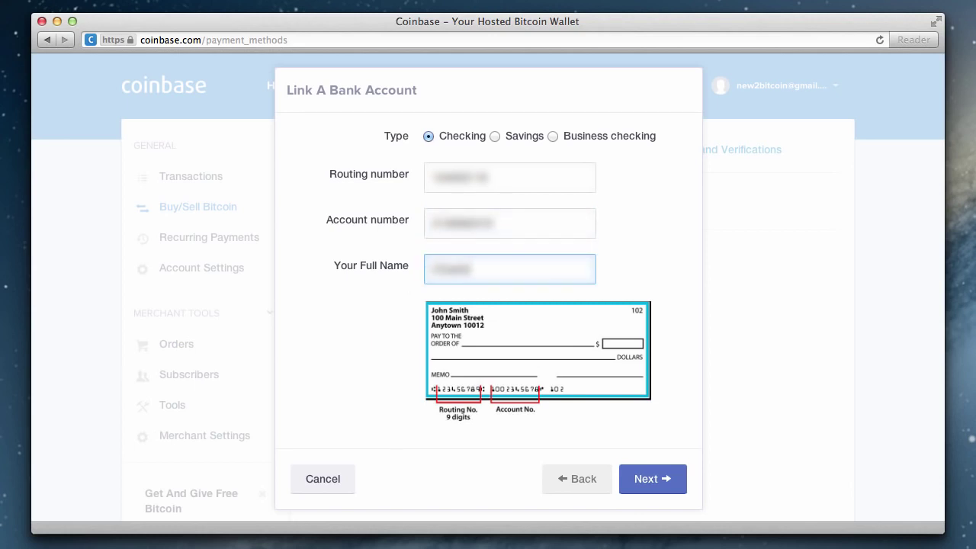
{"action": "type", "text": " Johnson"}
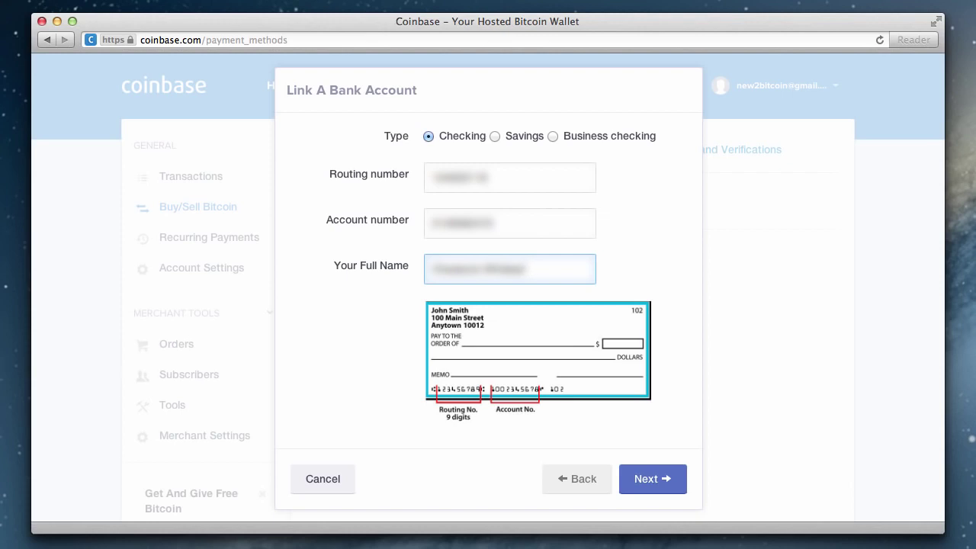
Submit the bank details and choose Deposit Verification as the verification method
{"action": "left_click", "coordinate": [663, 478]}
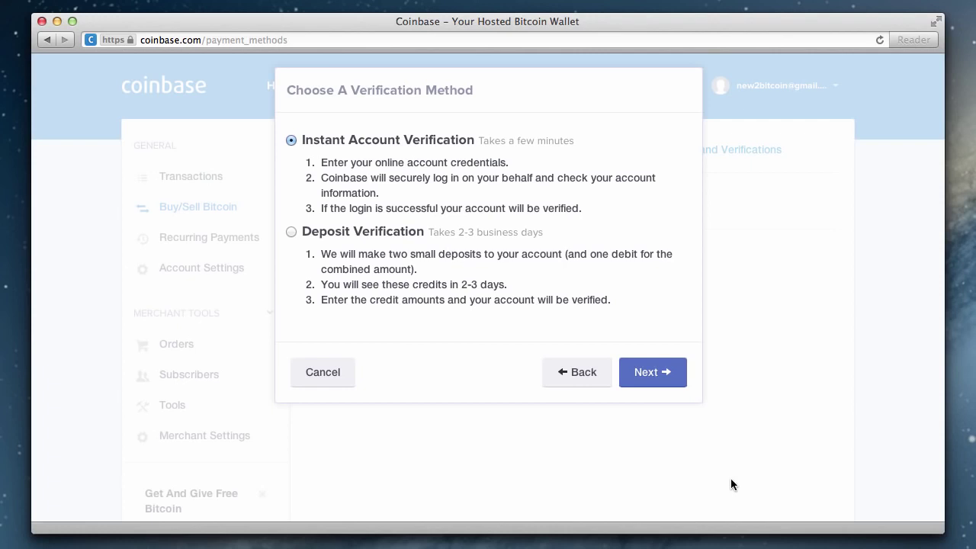
{"action": "left_click", "coordinate": [322, 231]}
{"action": "left_click", "coordinate": [645, 374]}
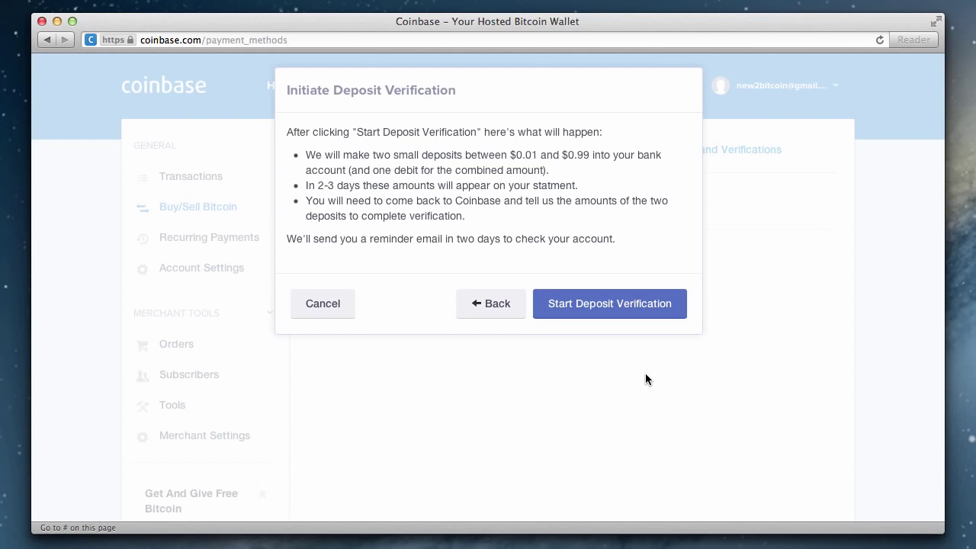
Start deposit verification so Coinbase sends two small test deposits to the bank account
{"action": "left_click", "coordinate": [620, 313]}
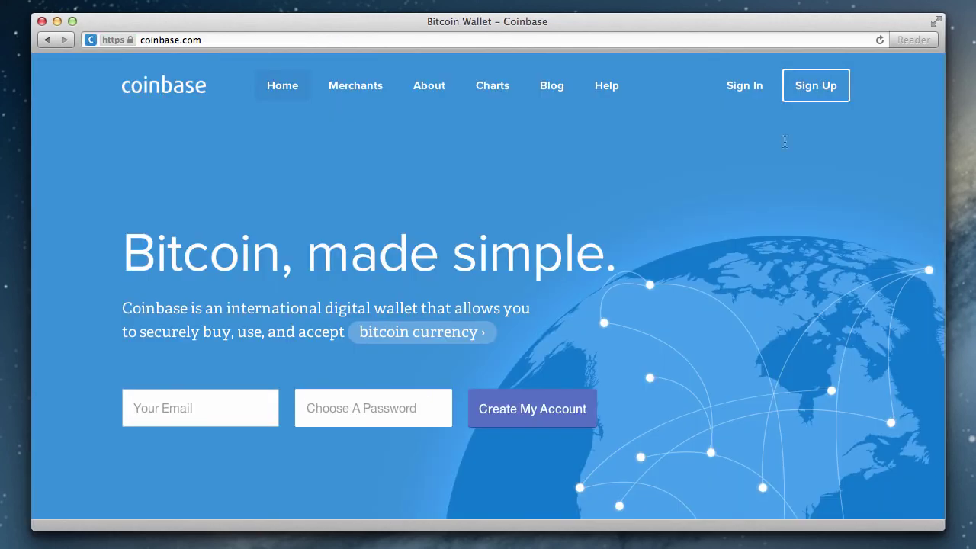
Sign back in with the account email, password and two-factor code, then open Buy/Sell Bitcoin
{"action": "left_click", "coordinate": [753, 92]}
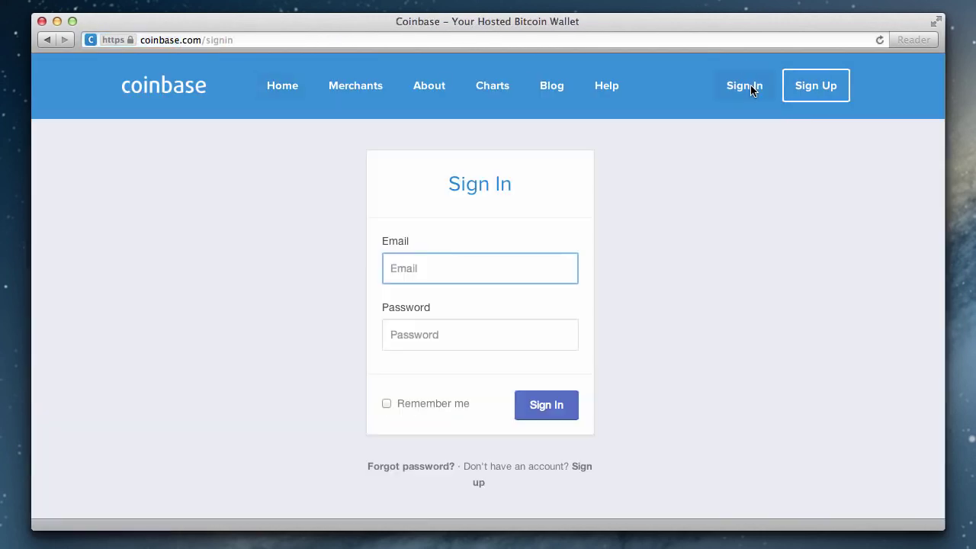
{"action": "key", "text": "Tab"}
{"action": "type", "text": "•••••••••"}
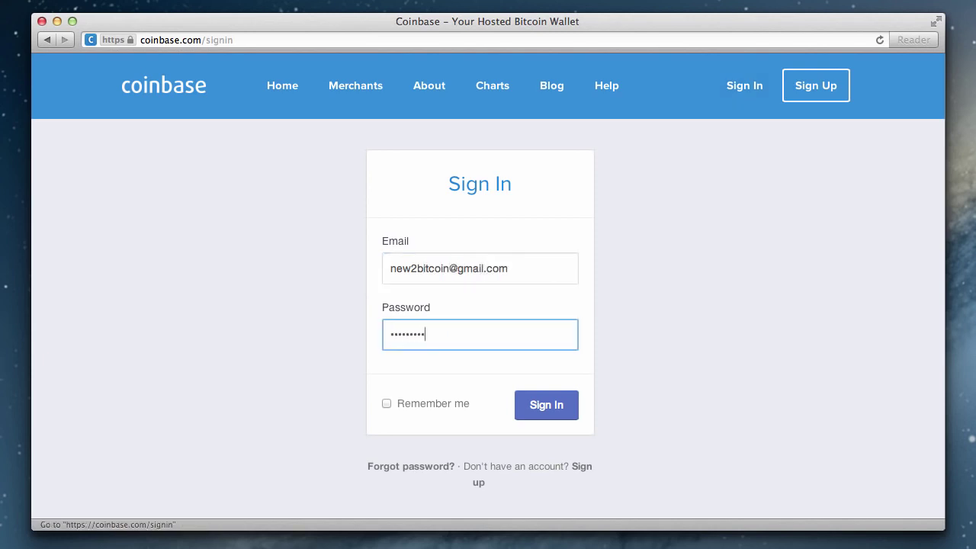
{"action": "left_click", "coordinate": [557, 411]}
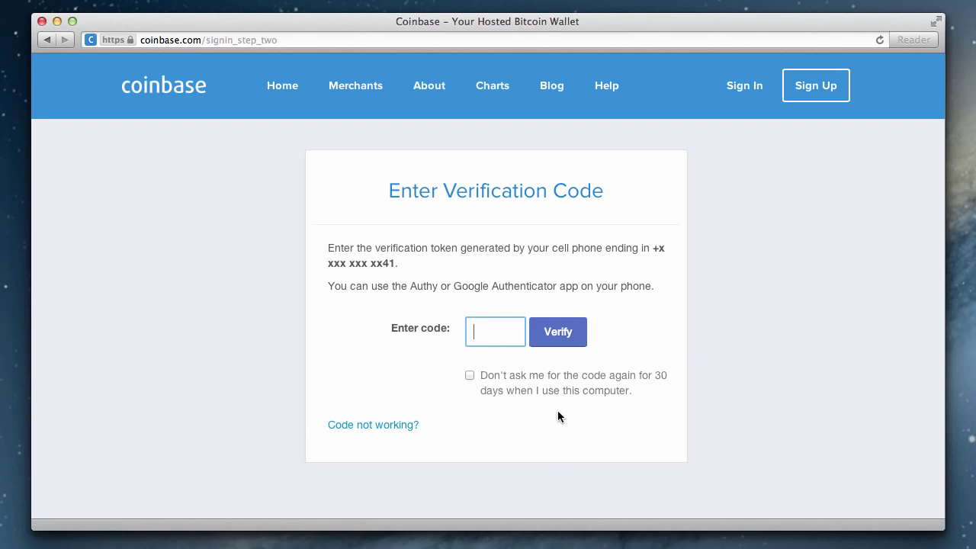
{"action": "left_click", "coordinate": [557, 334]}
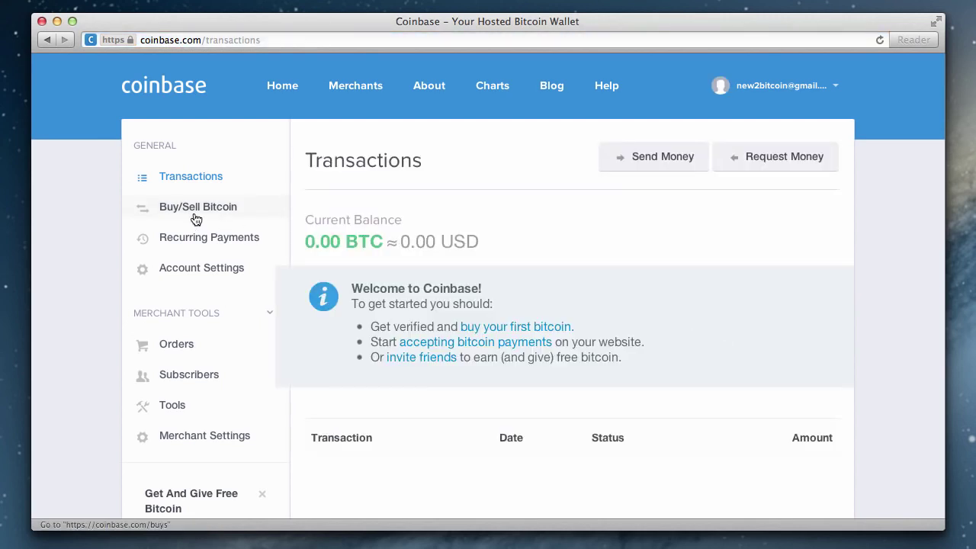
{"action": "left_click", "coordinate": [193, 213]}
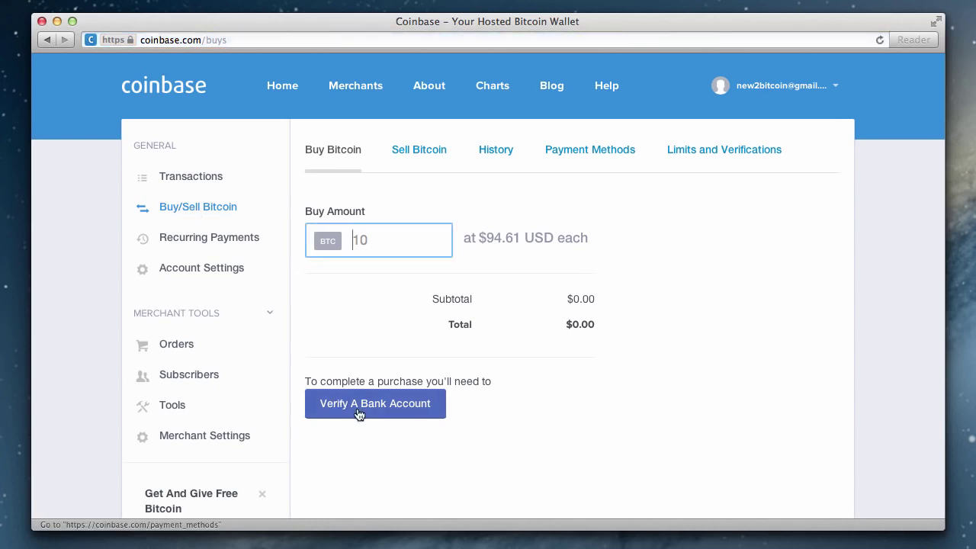
Verify the Ally Bank account by entering deposit amounts of 12 and 20 cents
{"action": "left_click", "coordinate": [361, 412]}
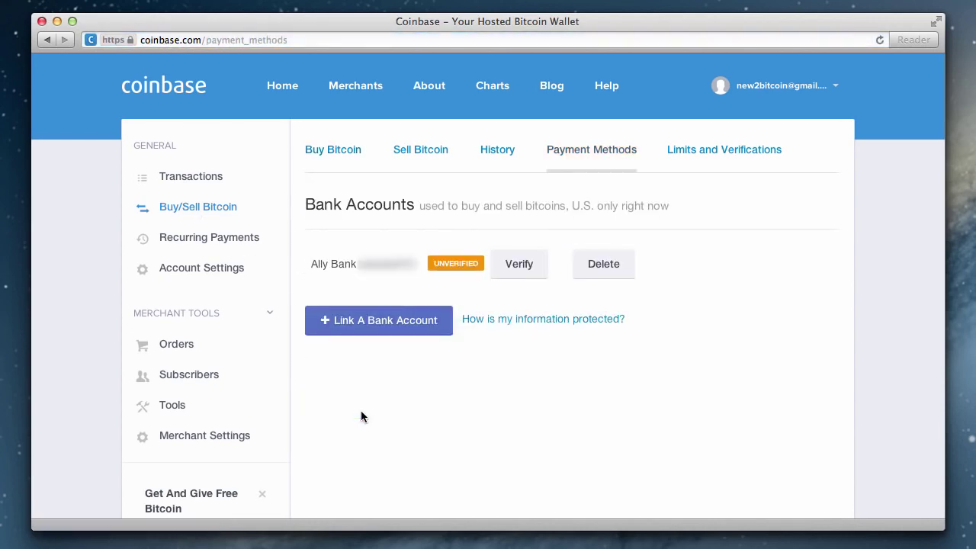
{"action": "left_click", "coordinate": [521, 268]}
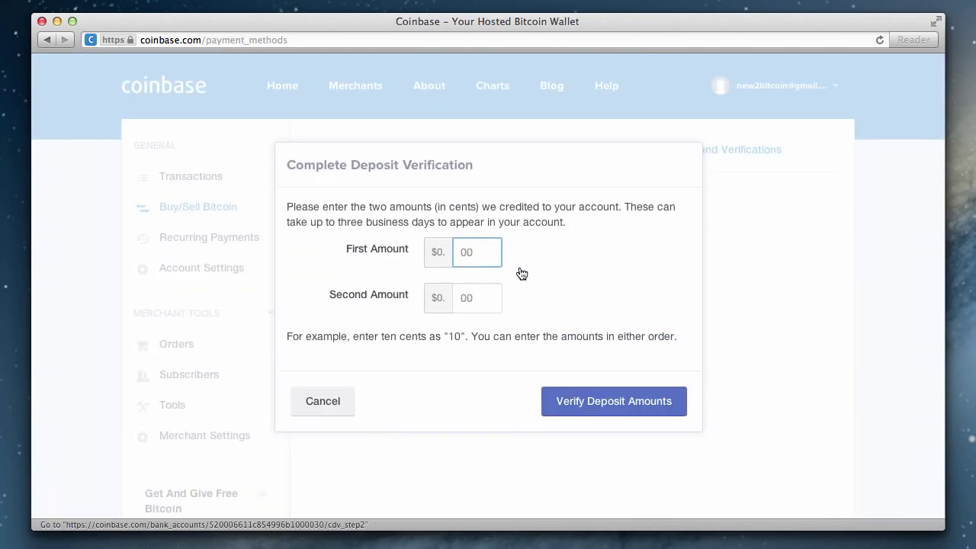
{"action": "type", "text": "12"}
{"action": "left_click", "coordinate": [488, 296]}
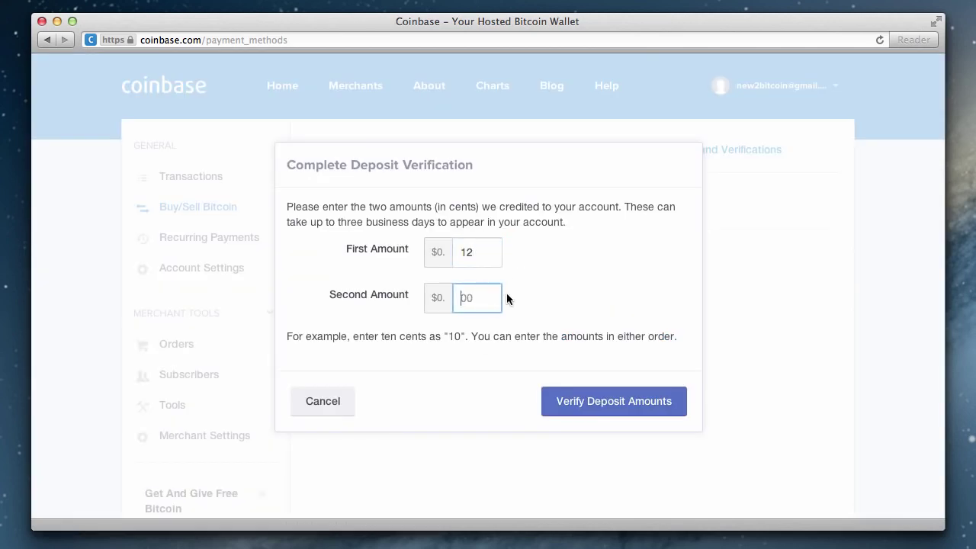
{"action": "type", "text": "20"}
{"action": "left_click", "coordinate": [608, 401]}
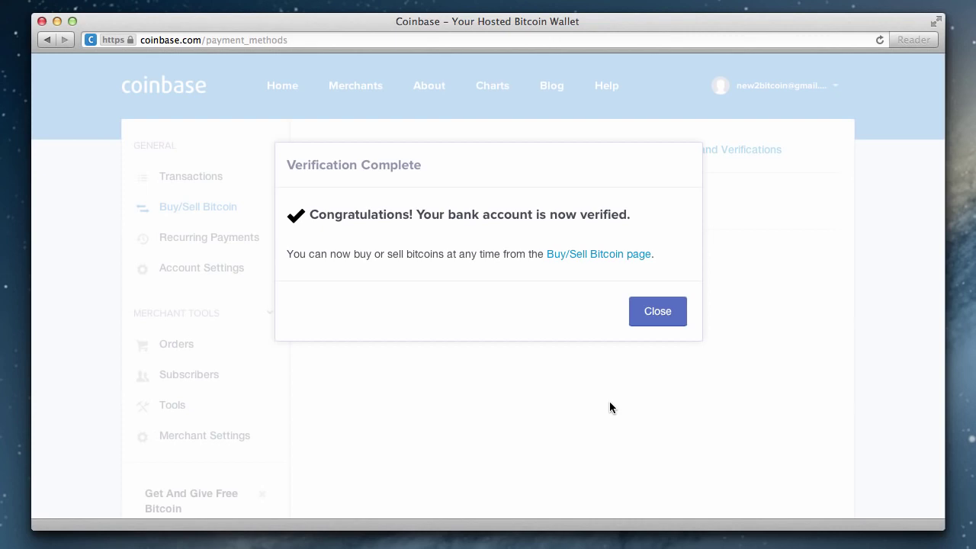
Enter a 1 BTC buy amount, debited from Ally Bank, for a $95.59 total
{"action": "left_click", "coordinate": [657, 318]}
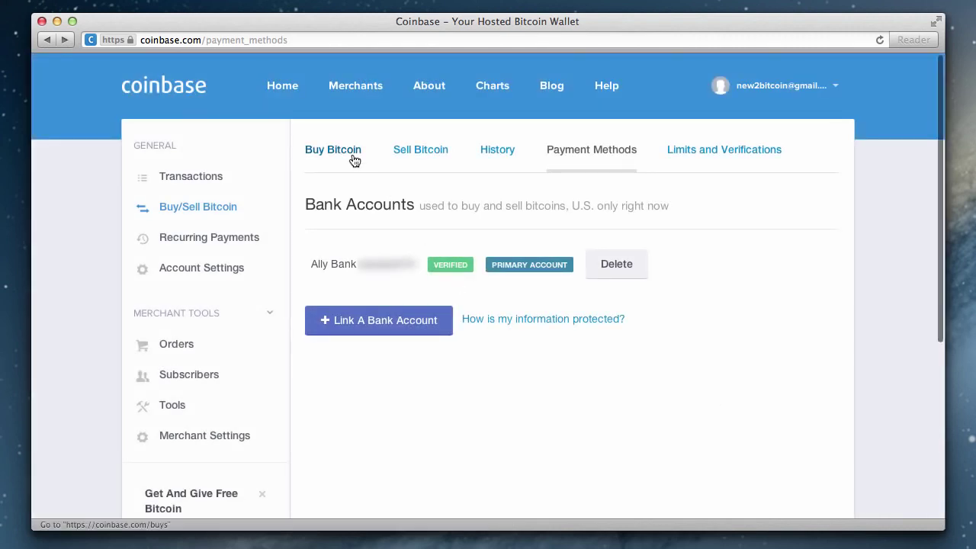
{"action": "left_click", "coordinate": [351, 153]}
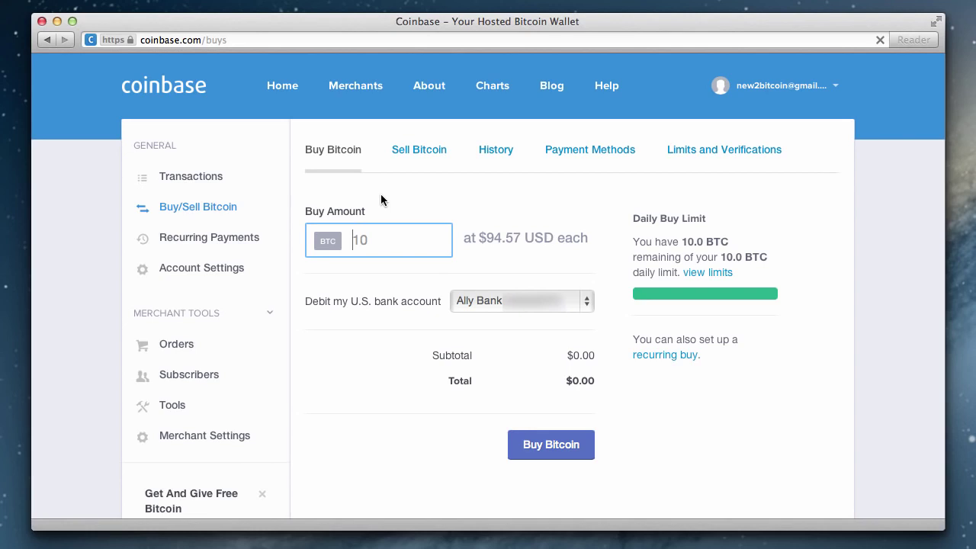
{"action": "type", "text": "1"}
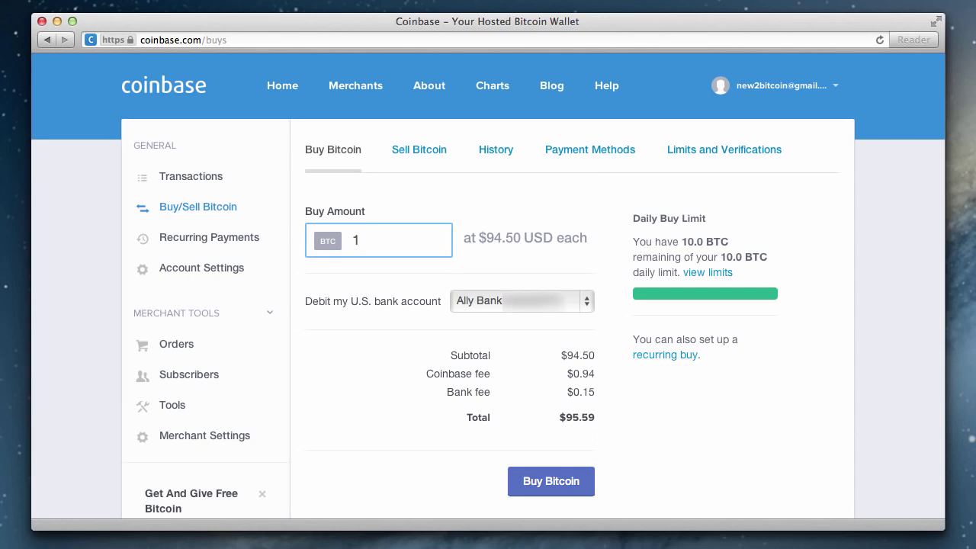
{"action": "type", "text": ".5"}
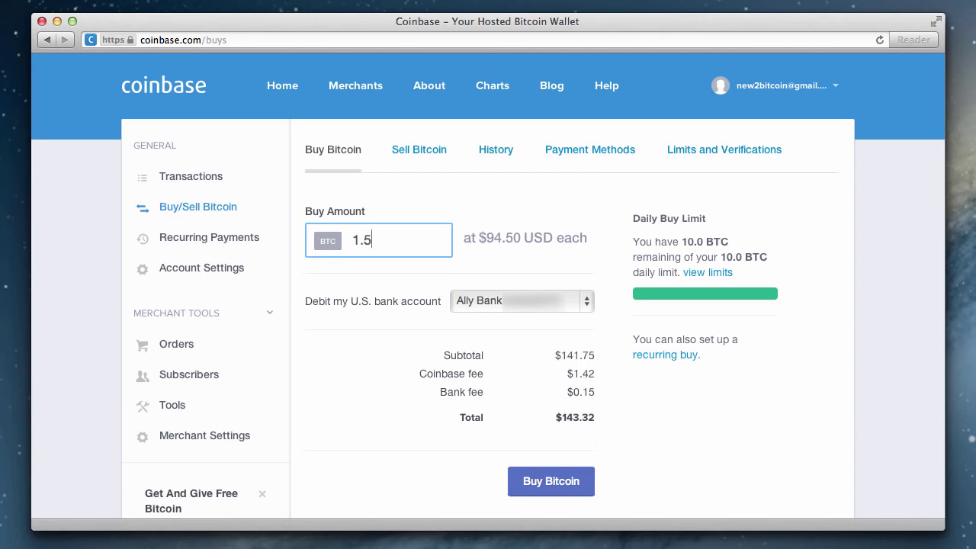
{"action": "type", "text": "9854"}
{"action": "key", "text": "BackSpace"}
{"action": "key", "text": "BackSpace"}
{"action": "key", "text": "BackSpace"}
{"action": "key", "text": "BackSpace"}
{"action": "key", "text": "BackSpace"}
{"action": "key", "text": "BackSpace"}
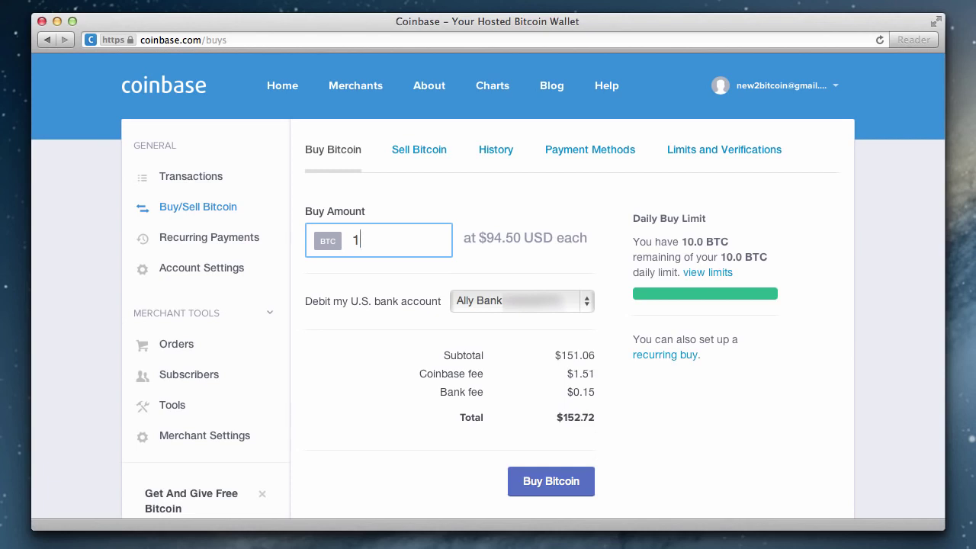
{"action": "key", "text": "BackSpace"}
{"action": "type", "text": "1"}
{"action": "left_click", "coordinate": [450, 199]}
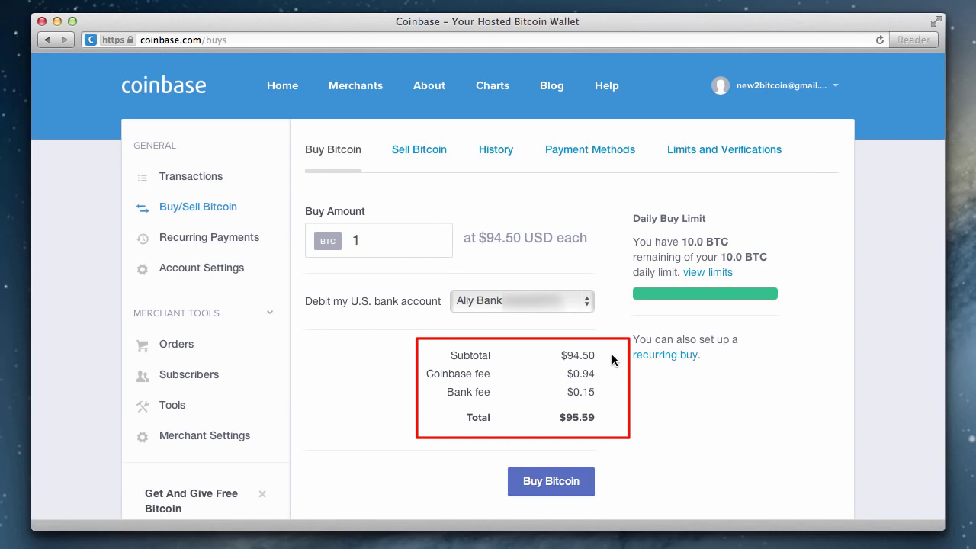
Place and confirm the 1.00 BTC order for $95.81, leaving 9.0 BTC of the daily limit
{"action": "left_click", "coordinate": [579, 495]}
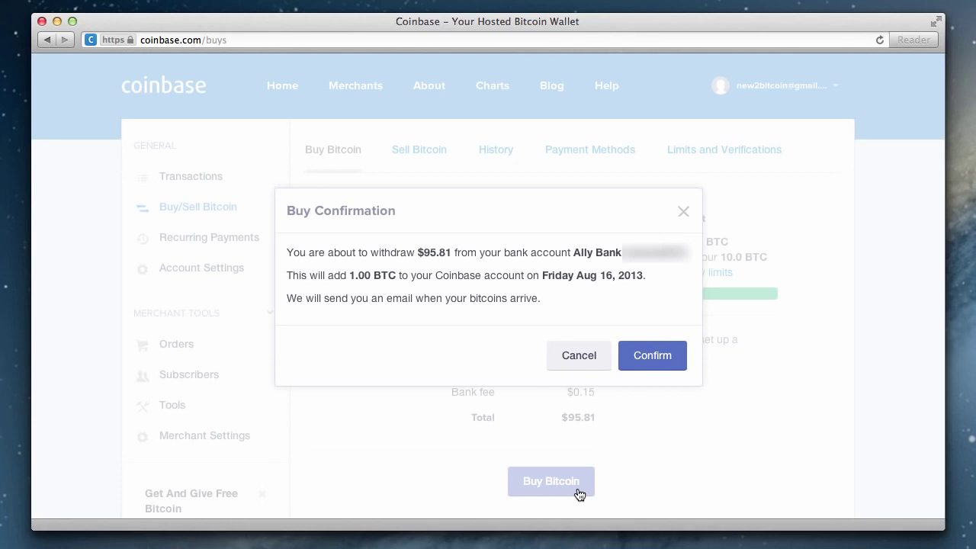
{"action": "left_click", "coordinate": [650, 361]}
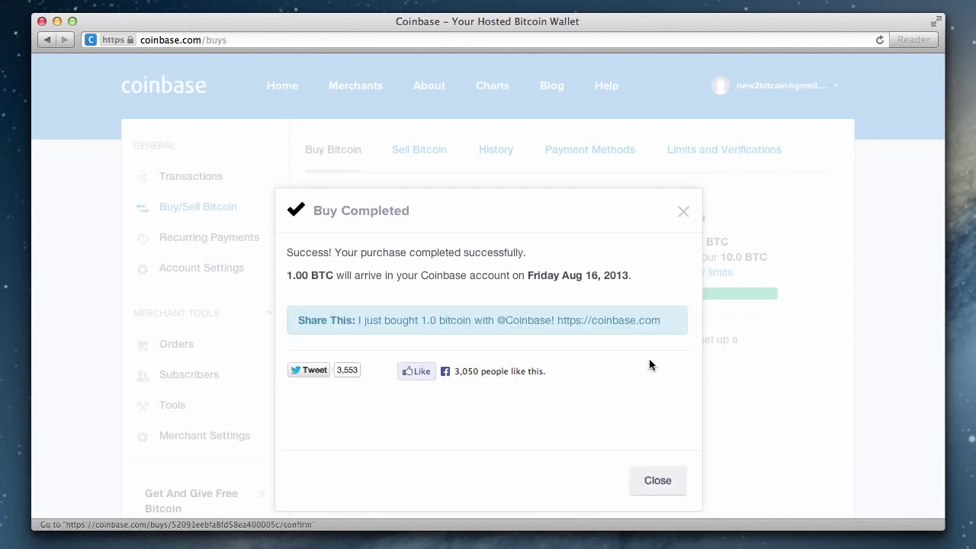
{"action": "left_click", "coordinate": [652, 481]}
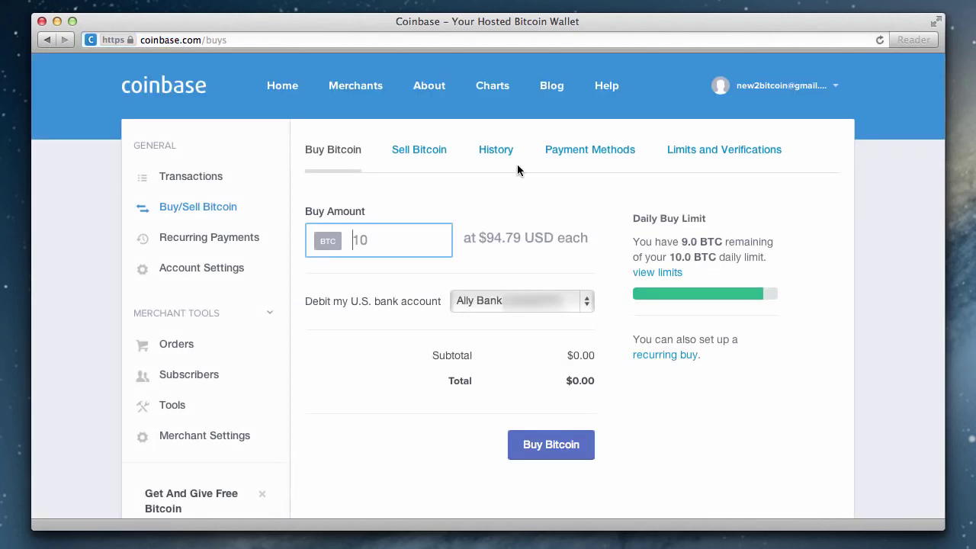
View the pending 1.00 BTC purchase's payment details in History
{"action": "left_click", "coordinate": [500, 152]}
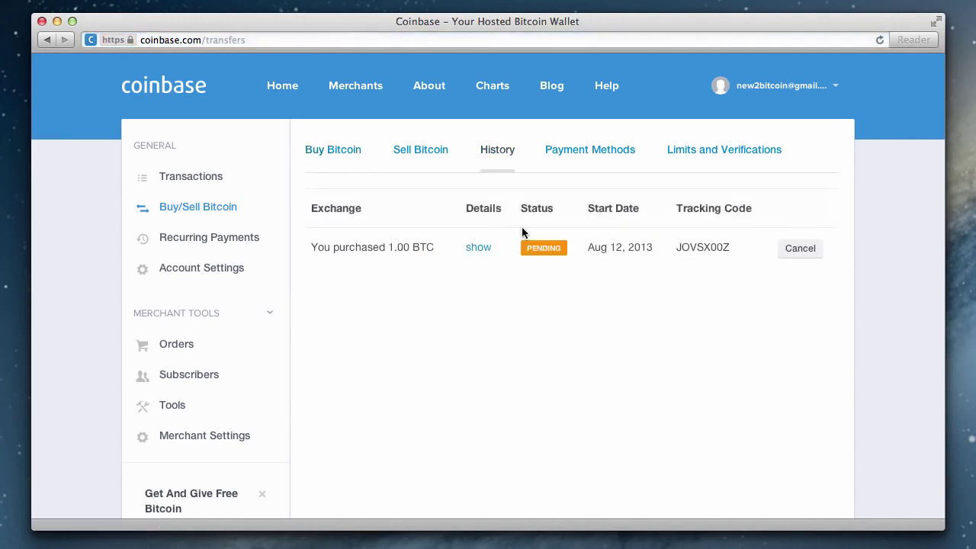
{"action": "left_click", "coordinate": [479, 249]}
Review the account's verification levels and buy limits under Limits and Verifications
{"action": "left_click", "coordinate": [723, 153]}
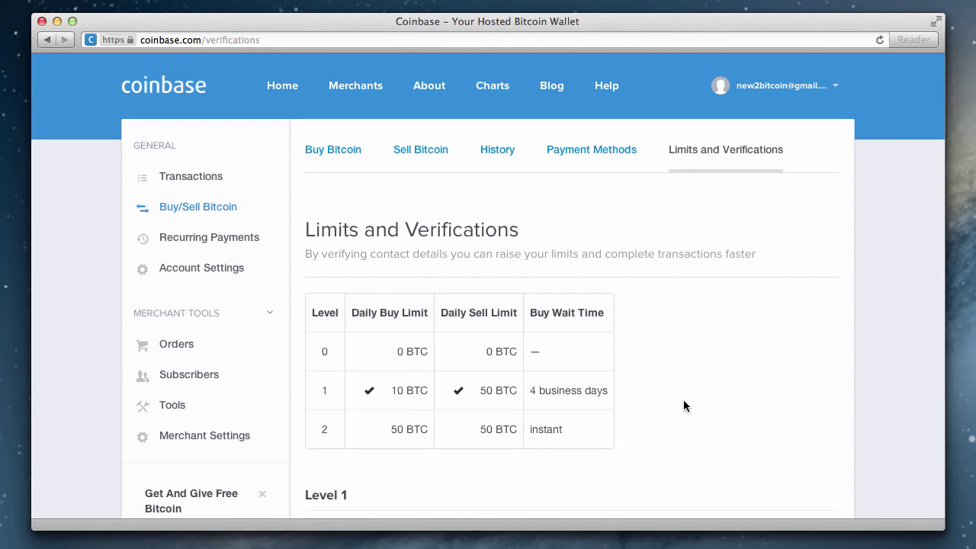
{"action": "scroll", "coordinate": [683, 400], "scroll_direction": "down", "scroll_amount": 5}
{"action": "scroll", "coordinate": [684, 406], "scroll_direction": "down", "scroll_amount": 5}
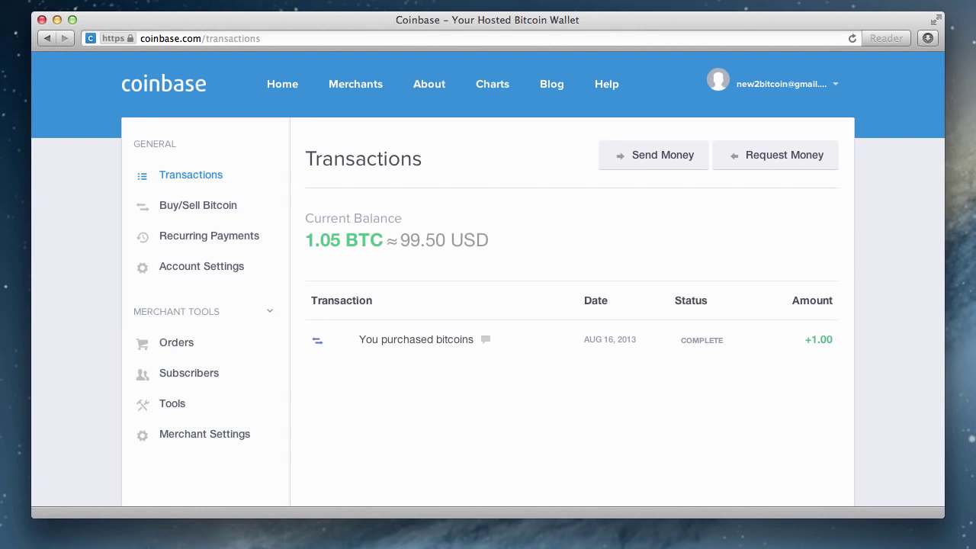
Go to Buy/Sell Bitcoin and switch to the Sell Bitcoin form
{"action": "left_click", "coordinate": [213, 201]}
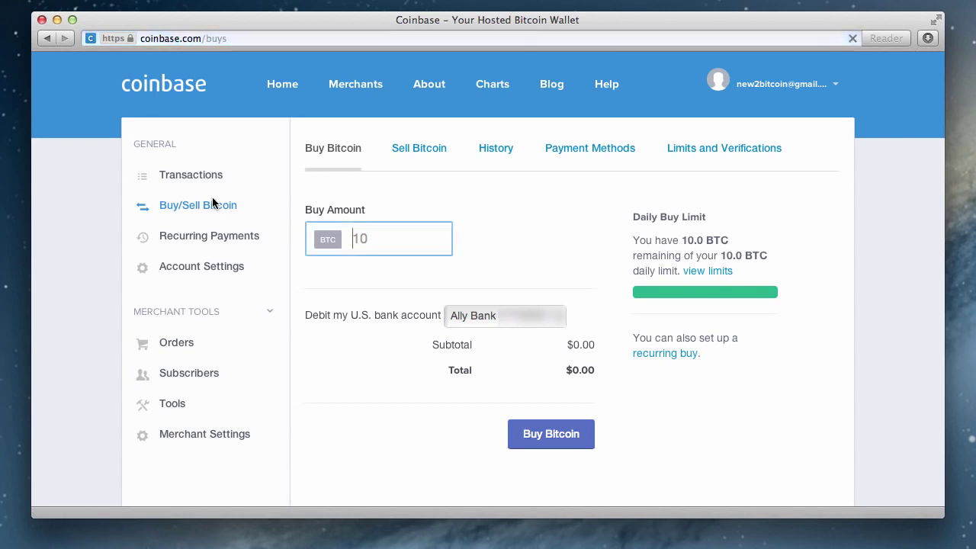
{"action": "left_click", "coordinate": [402, 151]}
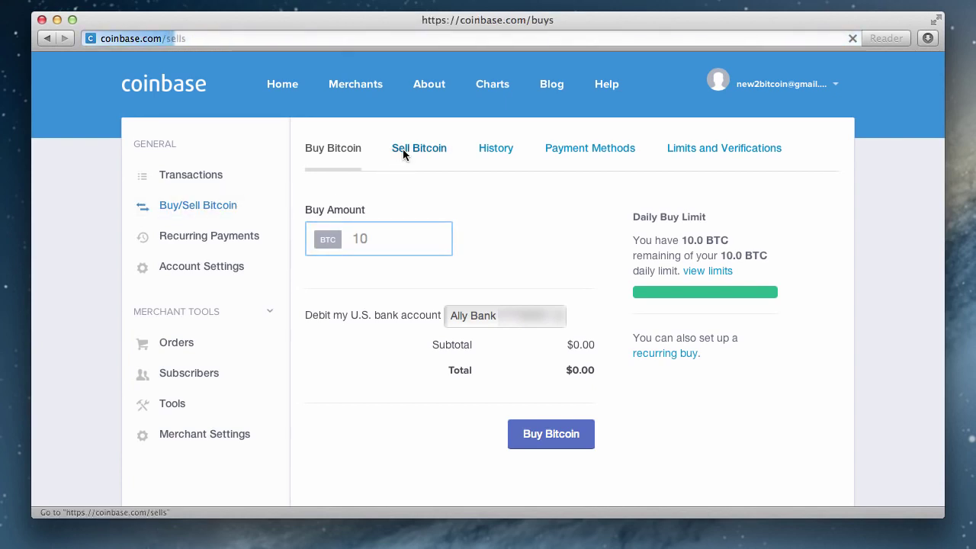